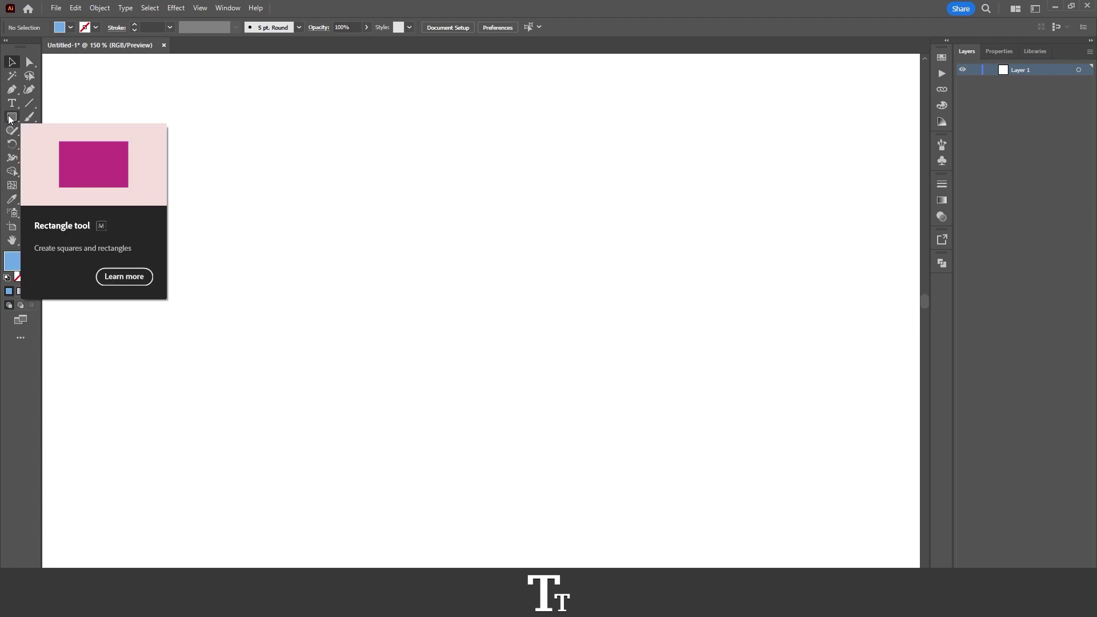
# Draw a blue circle about 250 px across outward from the artboard centre with the Ellipse tool.
pyautogui.click(11, 119)
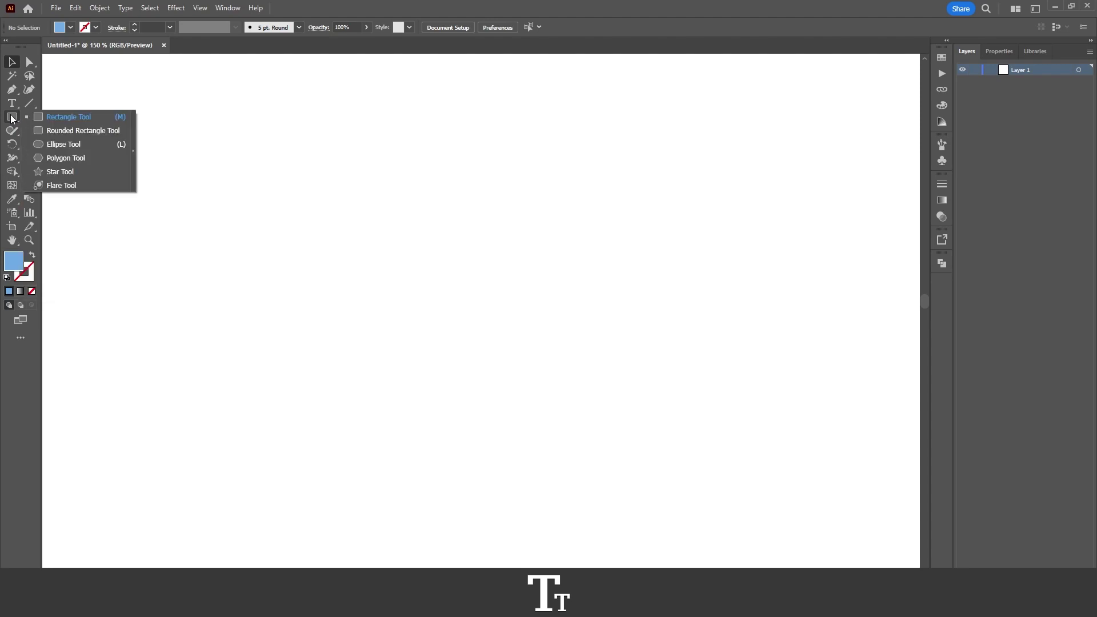
pyautogui.press('l')
pyautogui.click(97, 144)
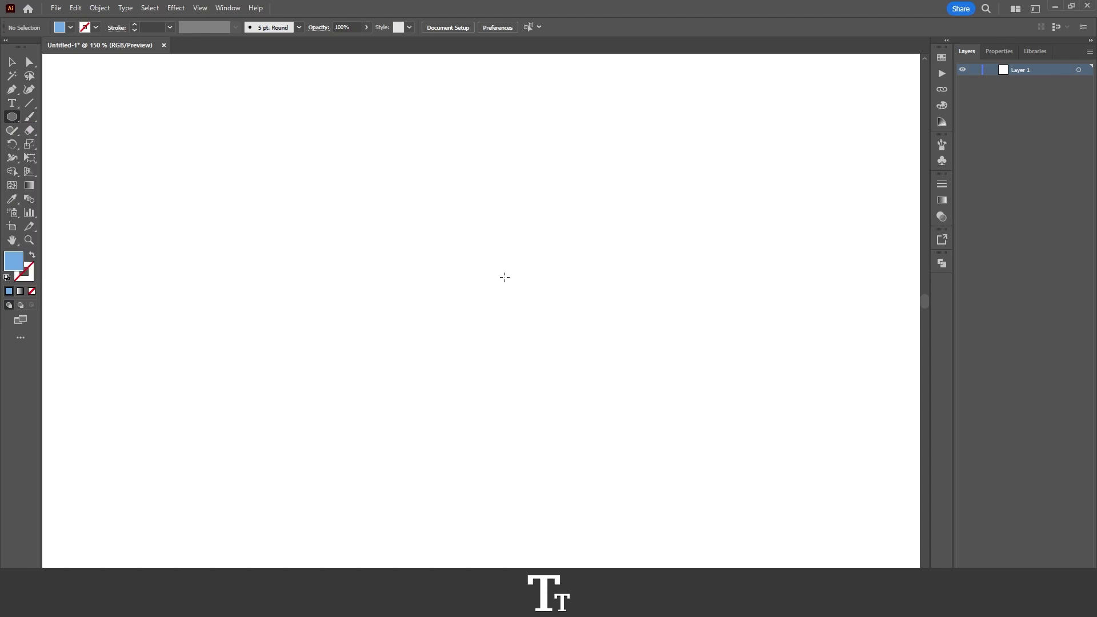
pyautogui.moveTo(505, 277); pyautogui.dragTo(599, 145)
# Nudge the circle slightly right and down, then select it.
pyautogui.press('v')
pyautogui.click(587, 138)
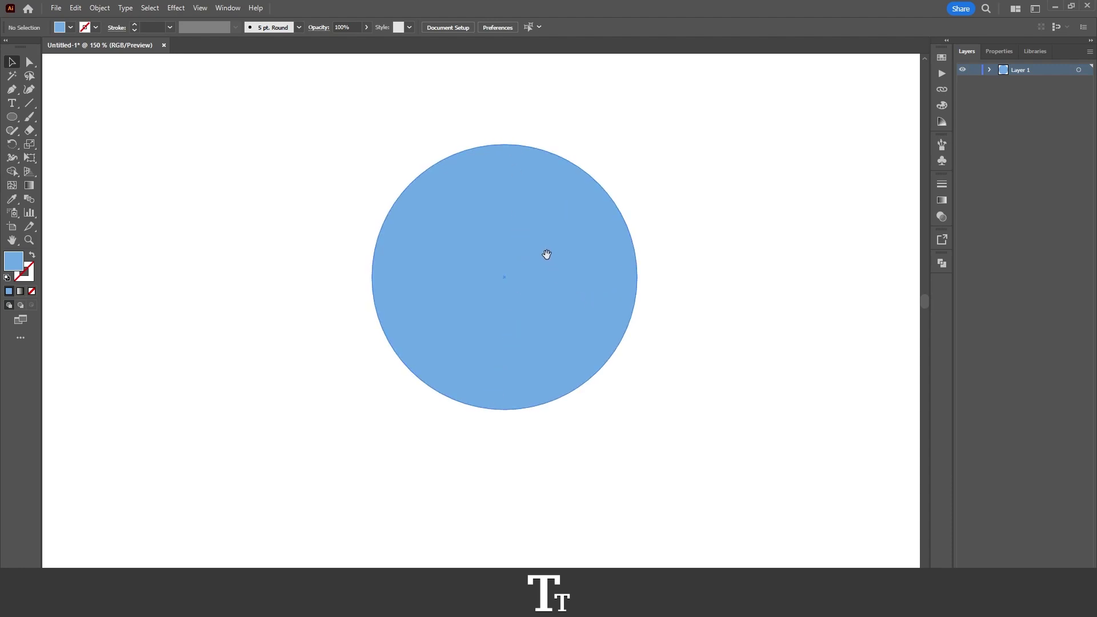
pyautogui.moveTo(546, 253); pyautogui.dragTo(553, 255)
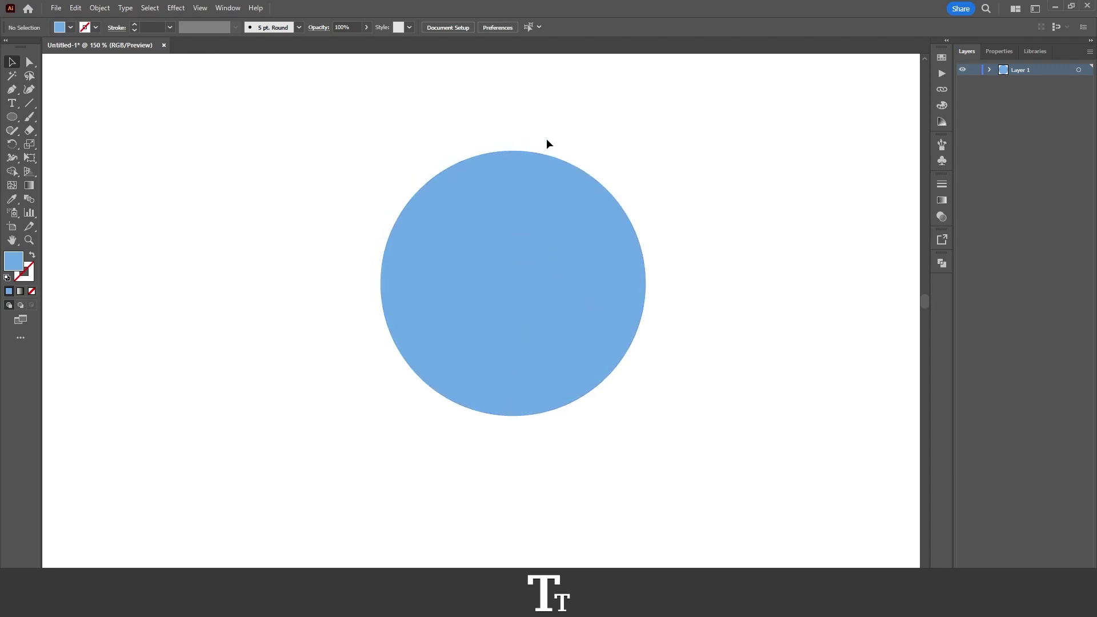
pyautogui.click(478, 183)
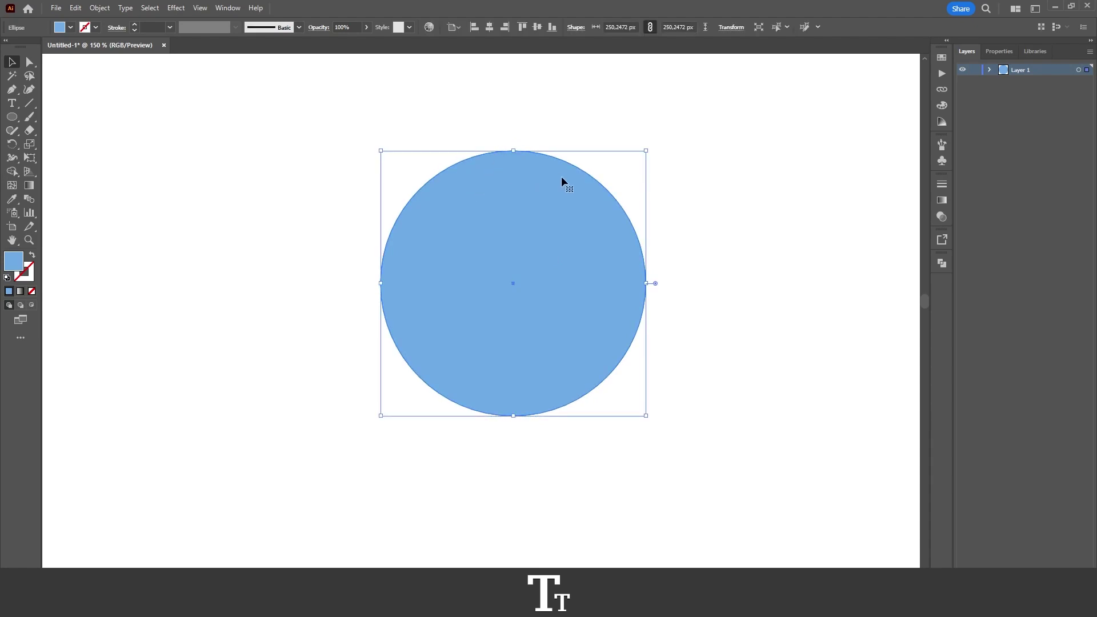
# Draw a vertical and a horizontal line crossing at the circle's centre, extending past its edges.
pyautogui.click(32, 102)
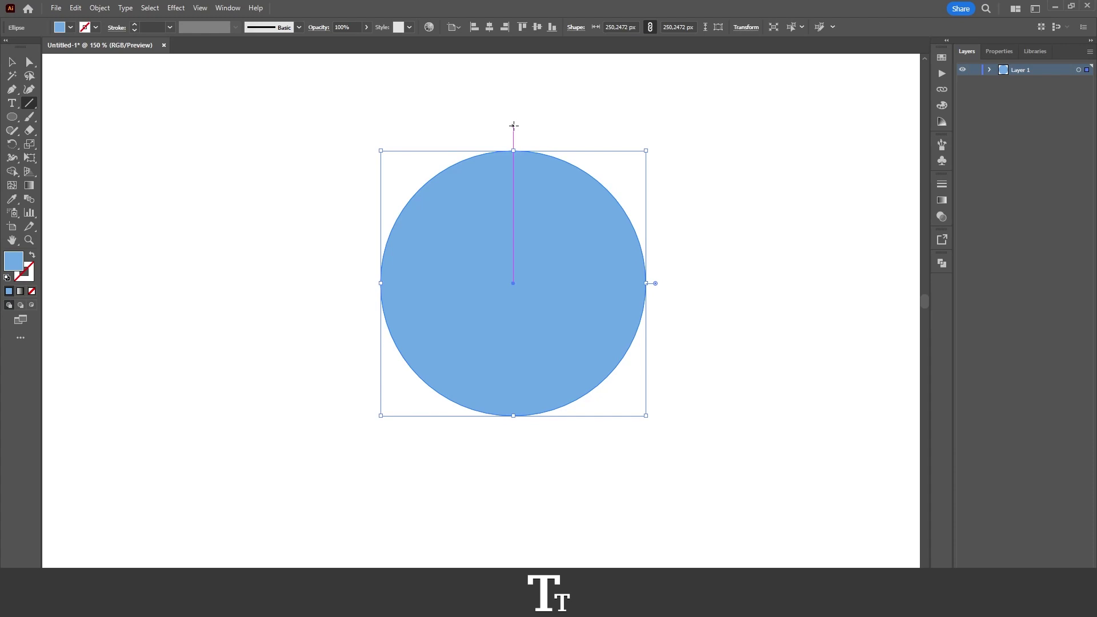
pyautogui.moveTo(513, 126); pyautogui.dragTo(513, 445)
pyautogui.press('v')
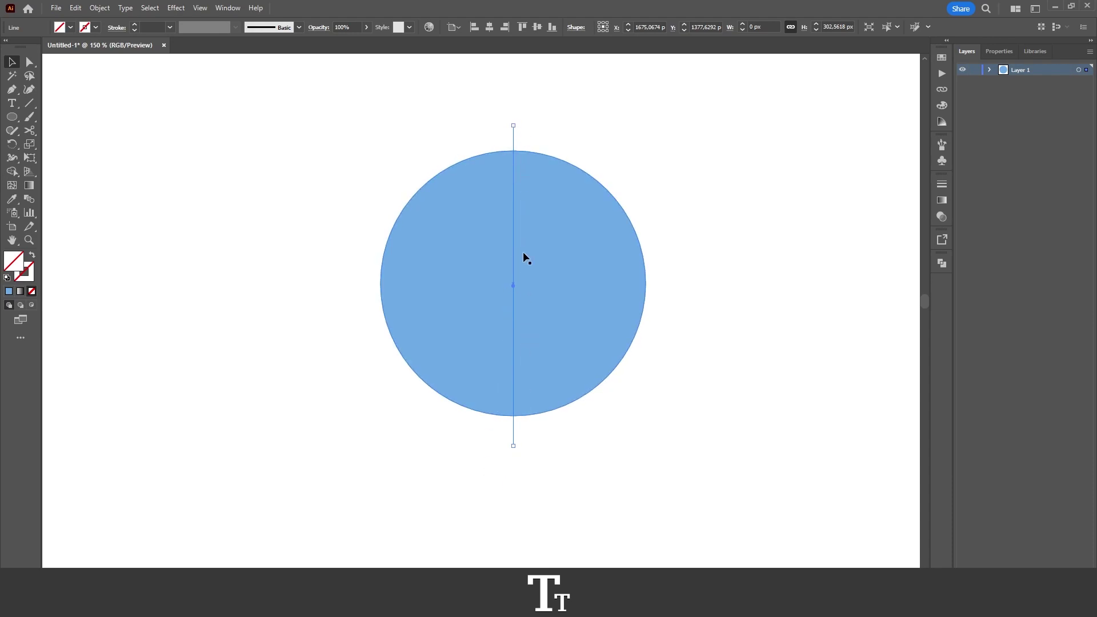
pyautogui.click(31, 107)
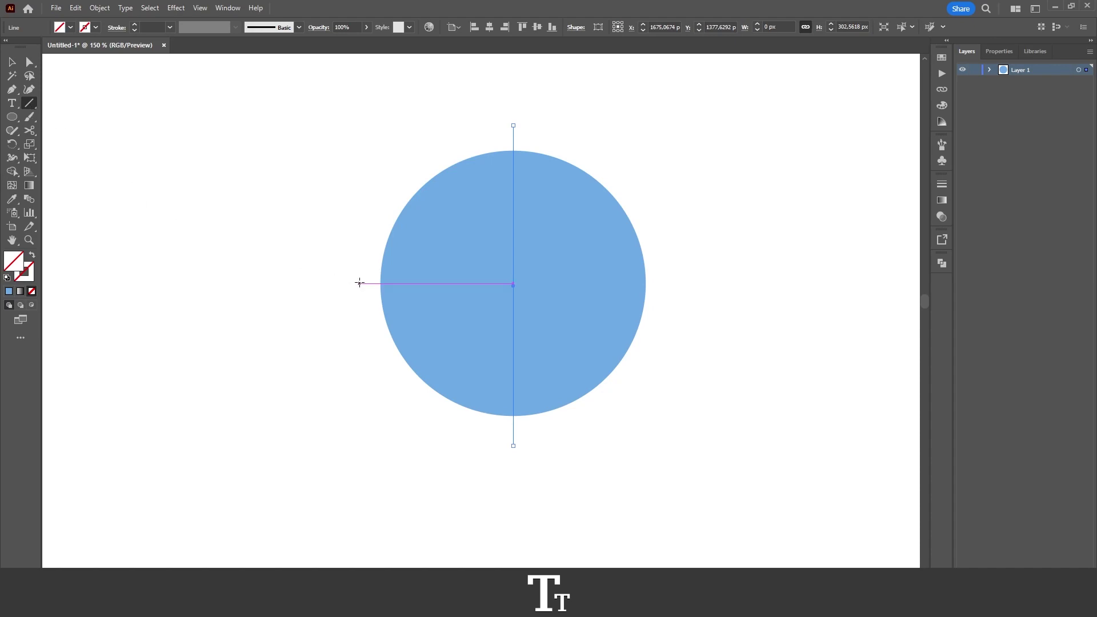
pyautogui.moveTo(359, 282); pyautogui.dragTo(666, 285)
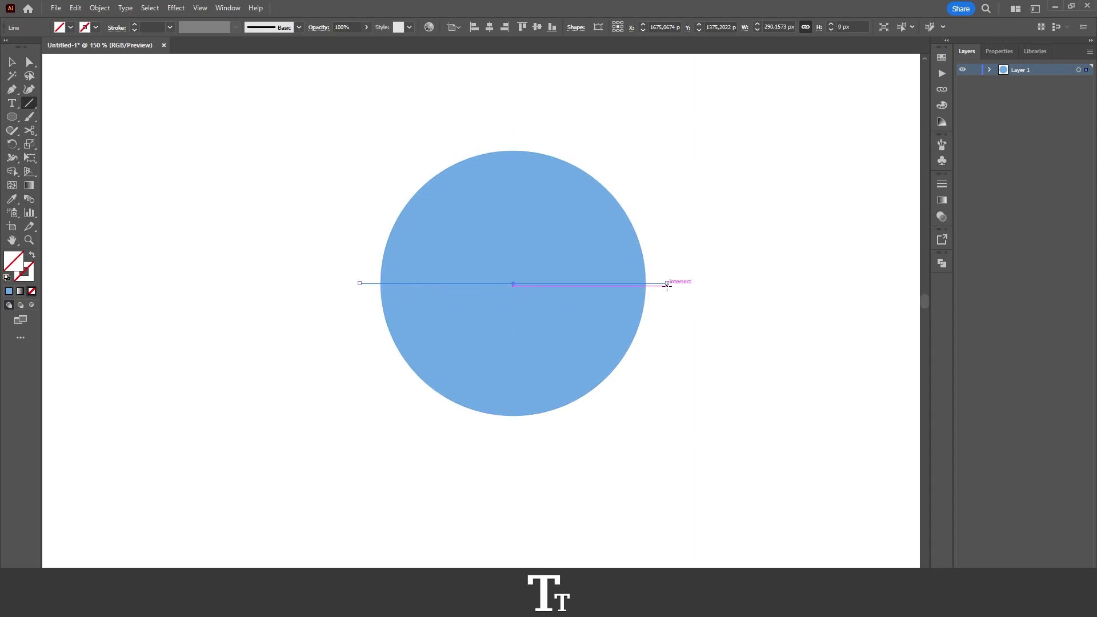
pyautogui.press('v')
# Marquee-select the circle together with both crossing lines.
pyautogui.click(395, 127)
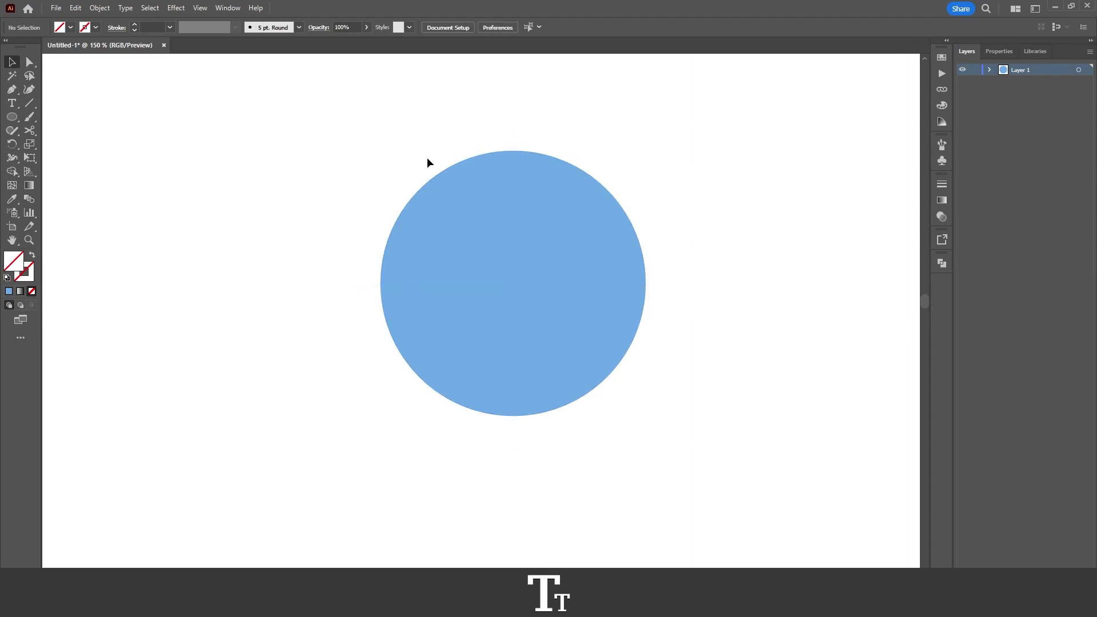
pyautogui.click(452, 184)
pyautogui.moveTo(369, 112); pyautogui.dragTo(724, 460)
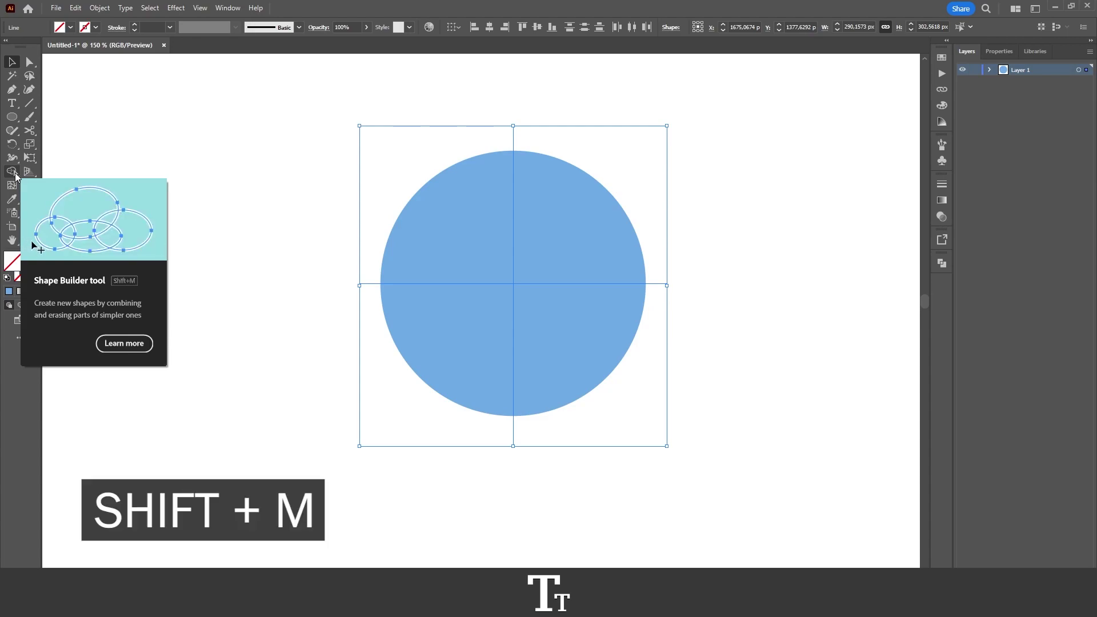
# Use Shape Builder to turn each of the four quarters into its own shape and remove the left line stub.
pyautogui.hotkey('shift', 'm')
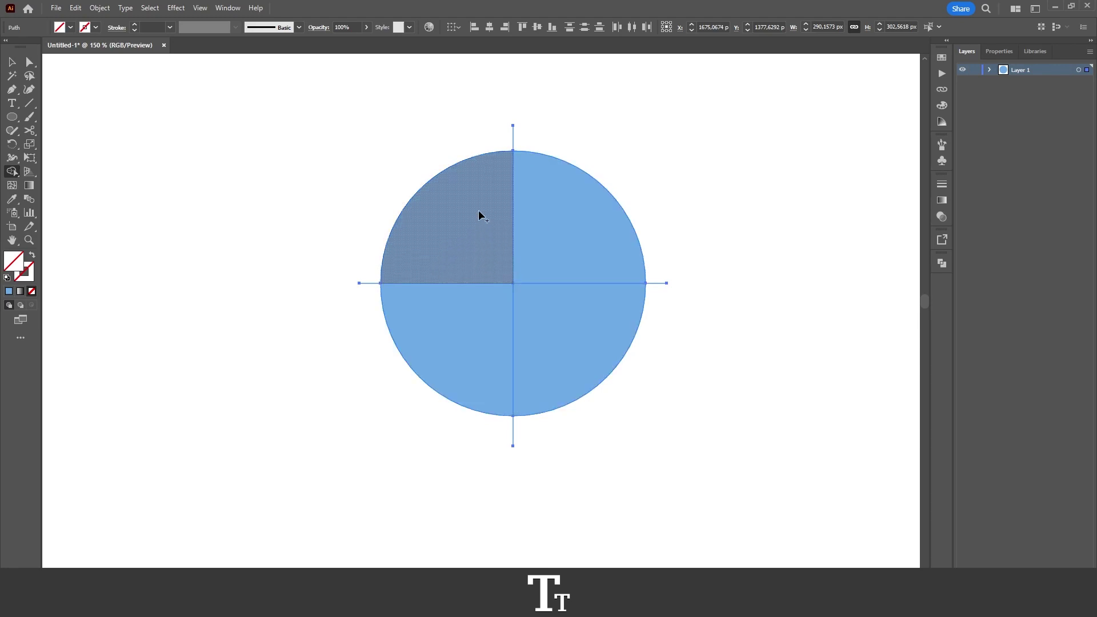
pyautogui.click(481, 211)
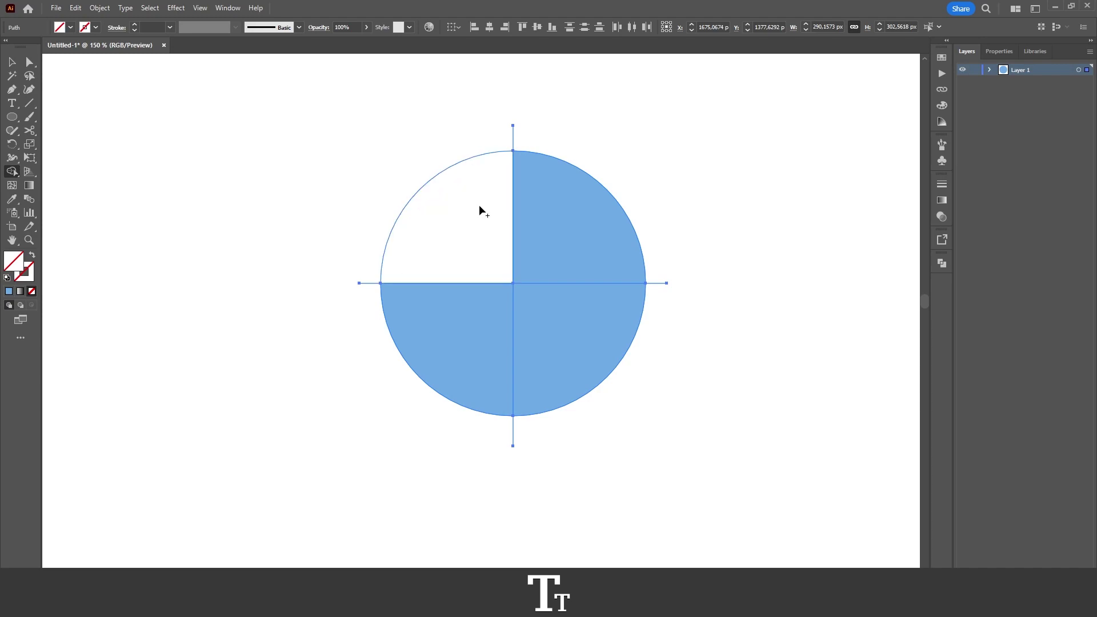
pyautogui.click(546, 229)
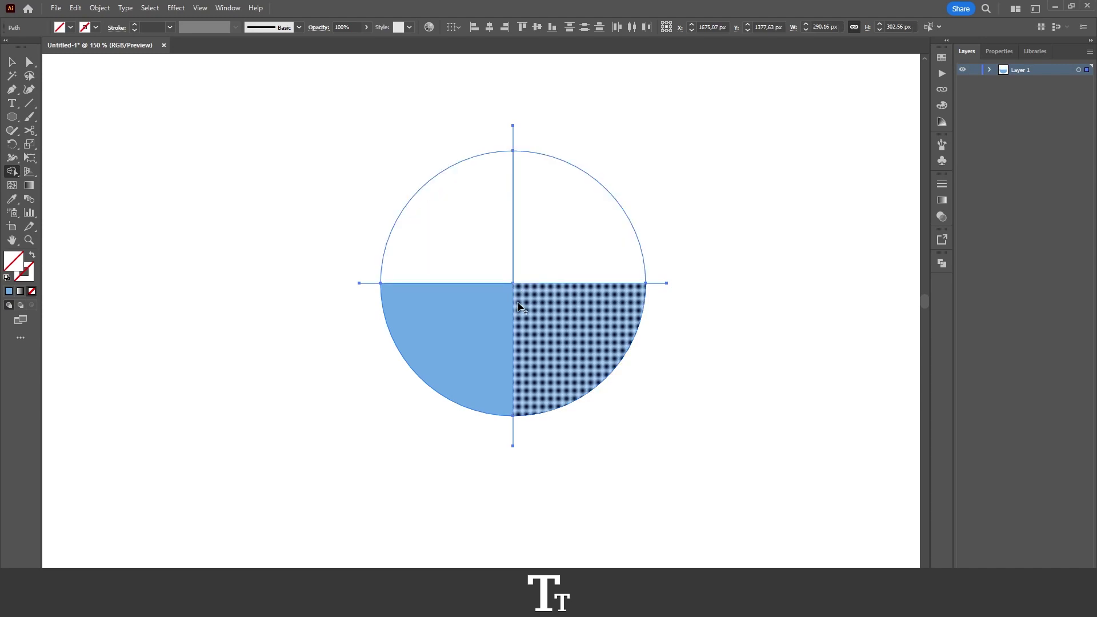
pyautogui.click(522, 306)
pyautogui.click(498, 303)
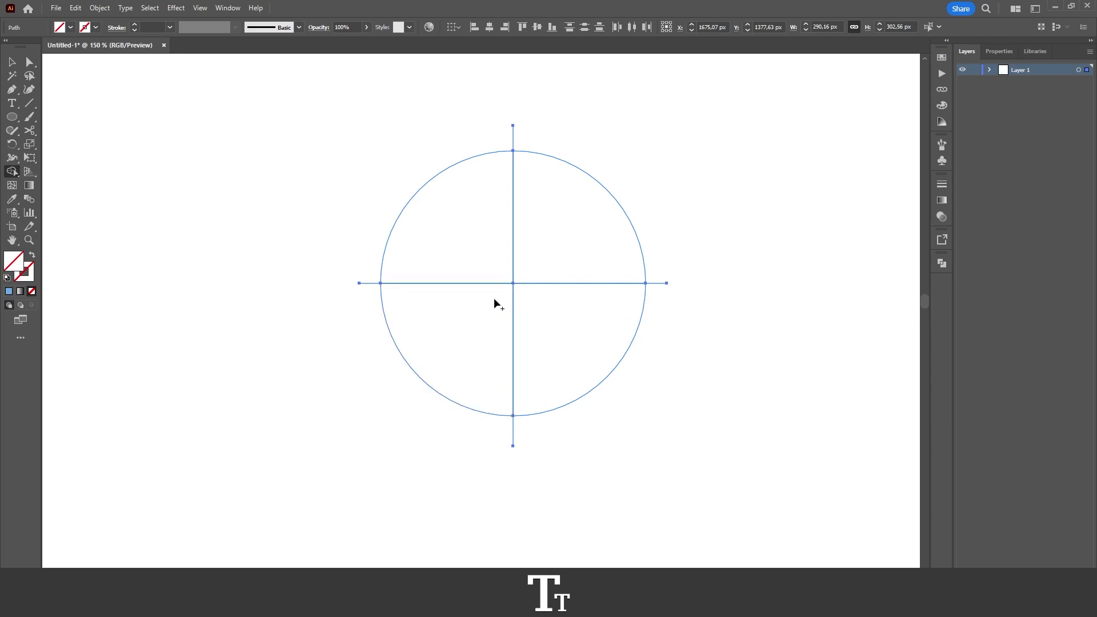
pyautogui.keyDown('alt'); pyautogui.click(370, 283); pyautogui.keyUp('alt')
# Delete the leftover line stubs above, below and right of the circle.
pyautogui.press('alt')
pyautogui.keyDown('alt'); pyautogui.click(512, 137); pyautogui.keyUp('alt')
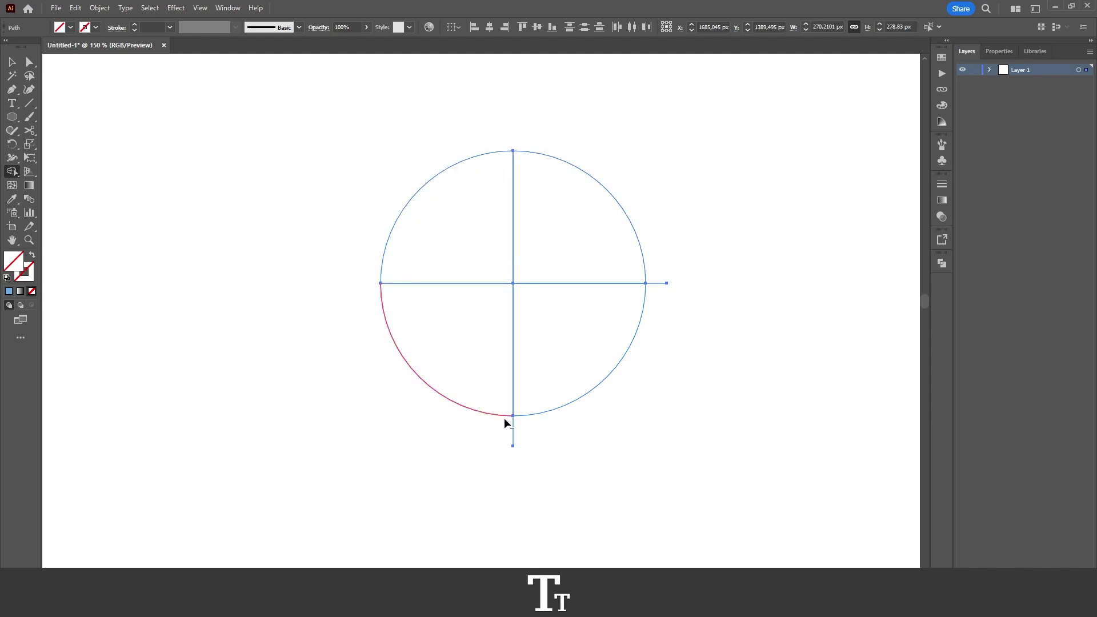
pyautogui.moveTo(500, 427); pyautogui.dragTo(523, 434)
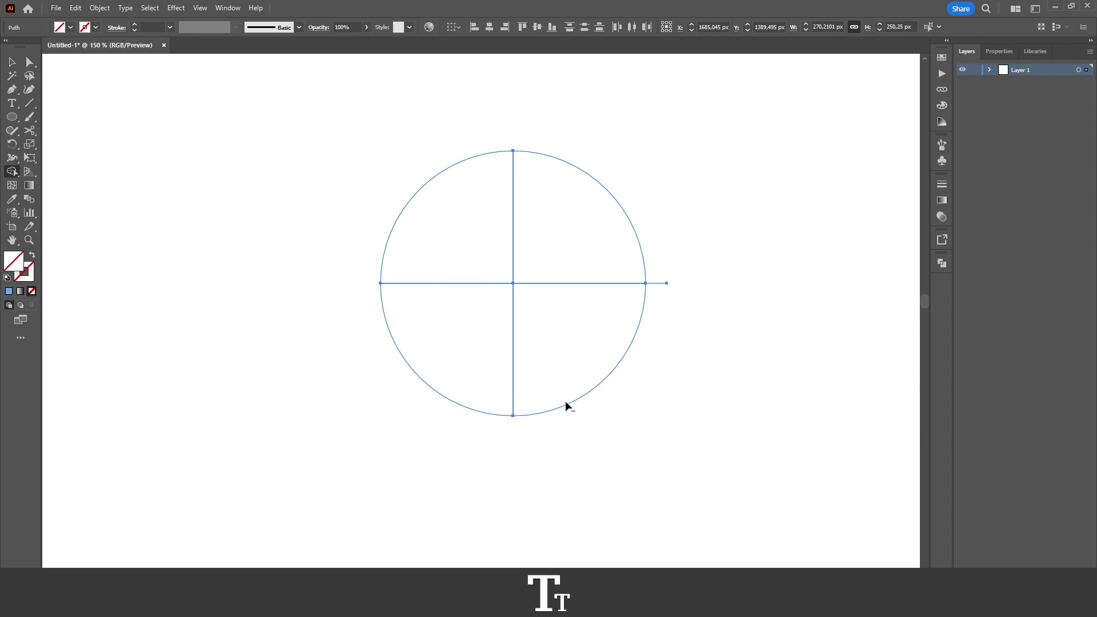
pyautogui.keyDown('alt'); pyautogui.click(658, 284); pyautogui.keyUp('alt')
# Fill all four quarter pieces with solid blue, then deselect.
pyautogui.press('v')
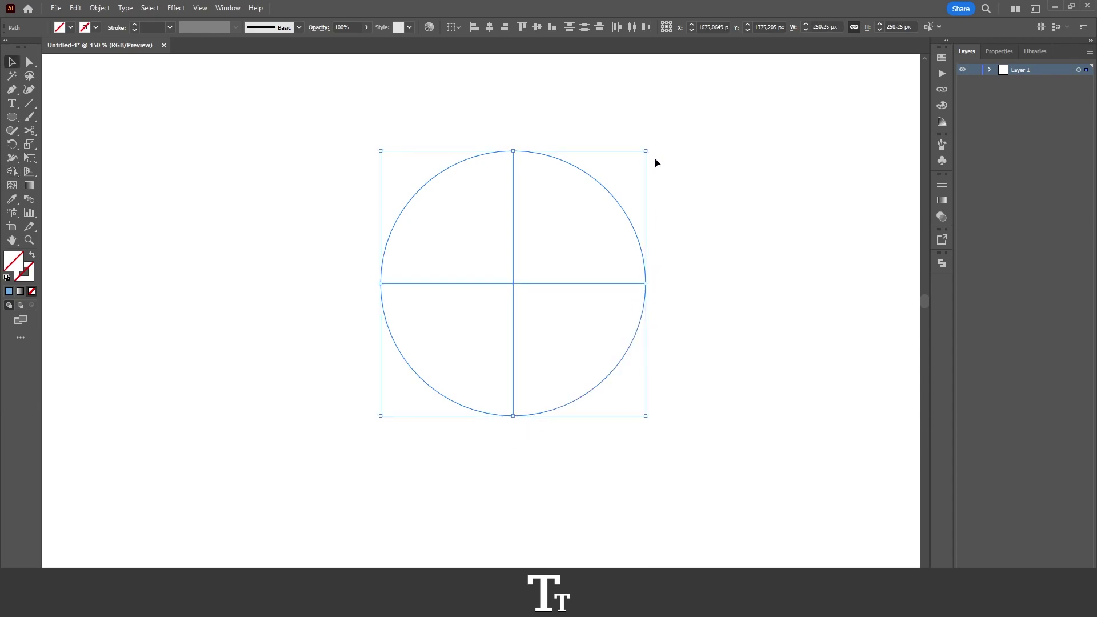
pyautogui.click(9, 291)
pyautogui.click(587, 131)
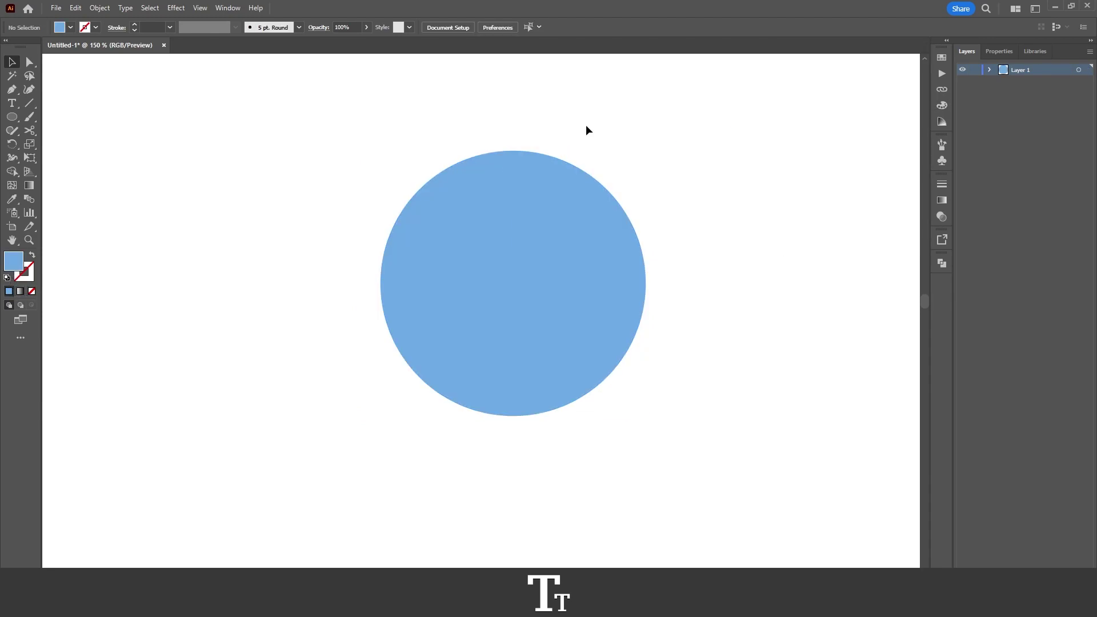
# Give the top-right quarter a lighter blue fill (9fbbdd) through the Color Picker.
pyautogui.moveTo(365, 120); pyautogui.dragTo(679, 426)
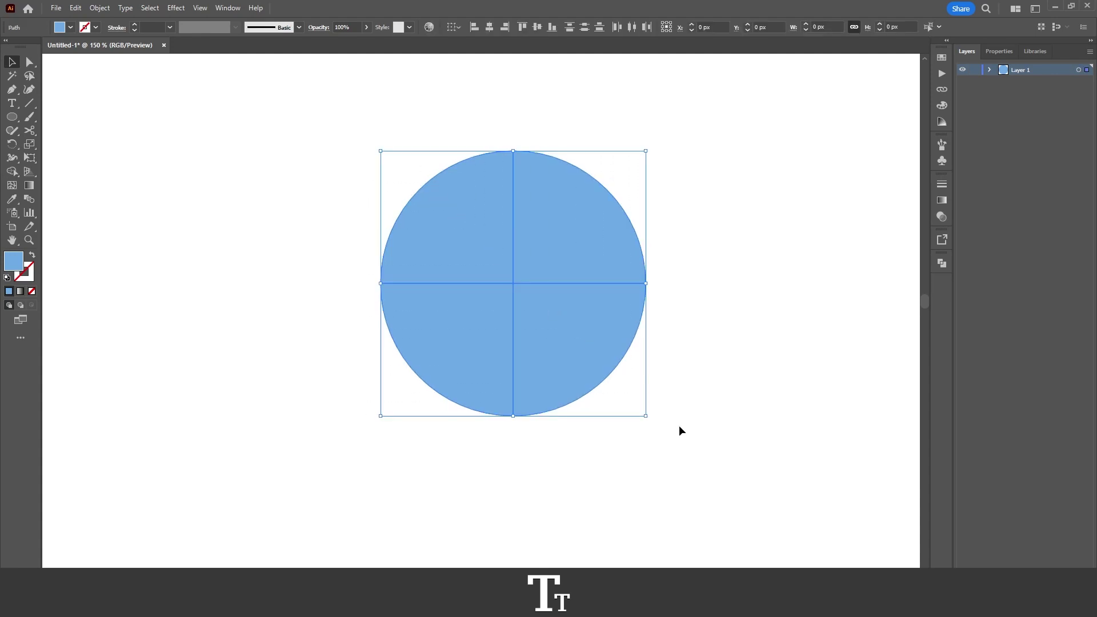
pyautogui.click(521, 130)
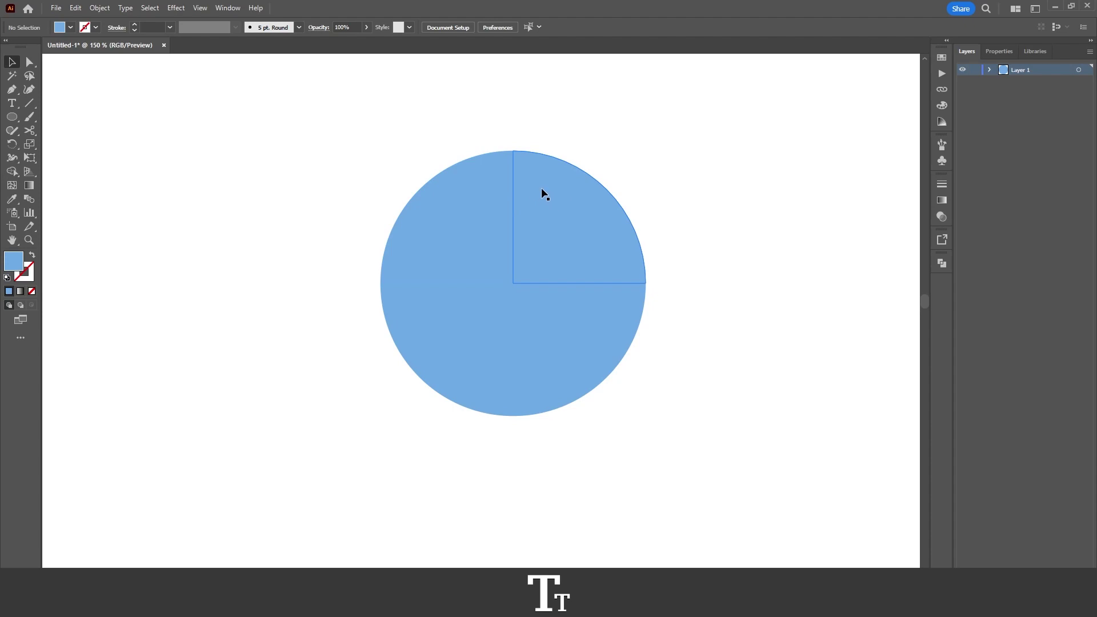
pyautogui.click(555, 194)
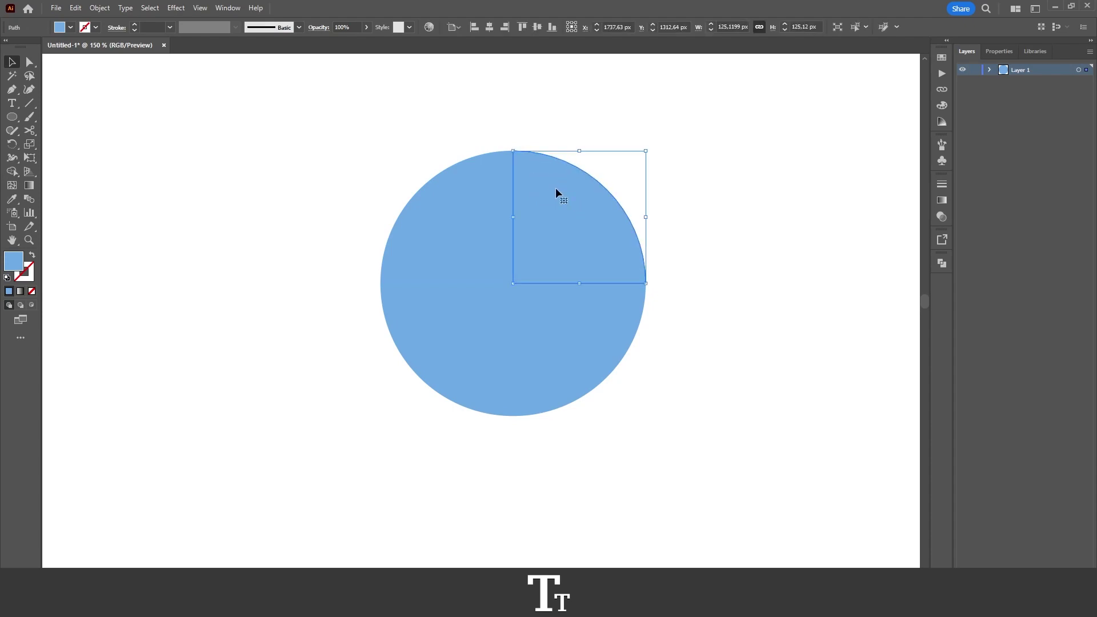
pyautogui.doubleClick(15, 263)
pyautogui.moveTo(455, 227); pyautogui.dragTo(435, 228)
pyautogui.click(663, 214)
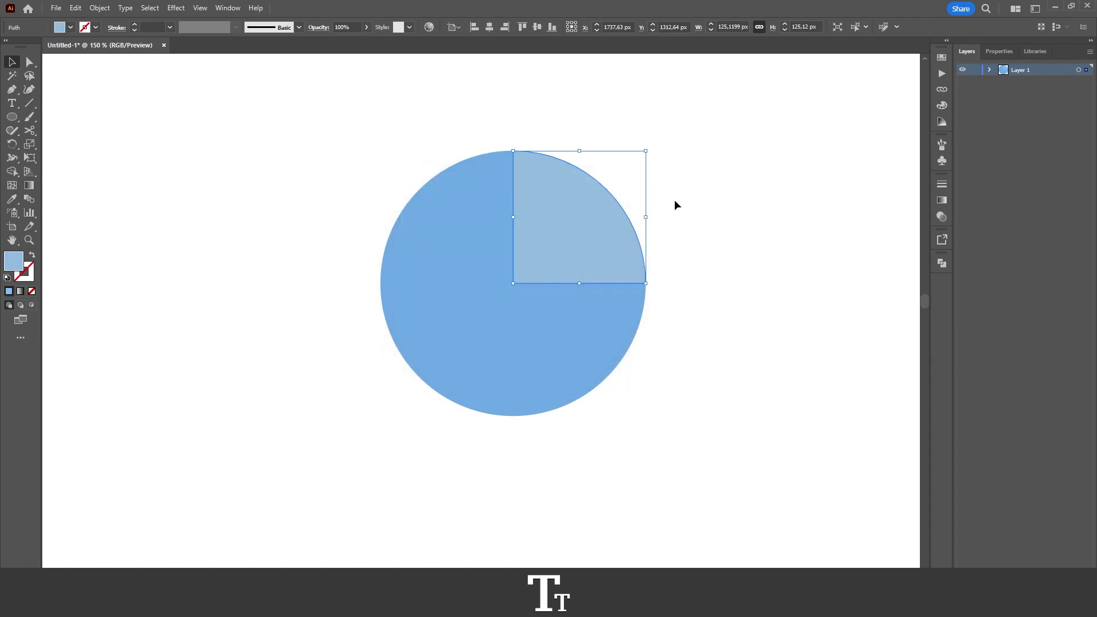
pyautogui.click(674, 204)
pyautogui.scroll(2, 543, 353)
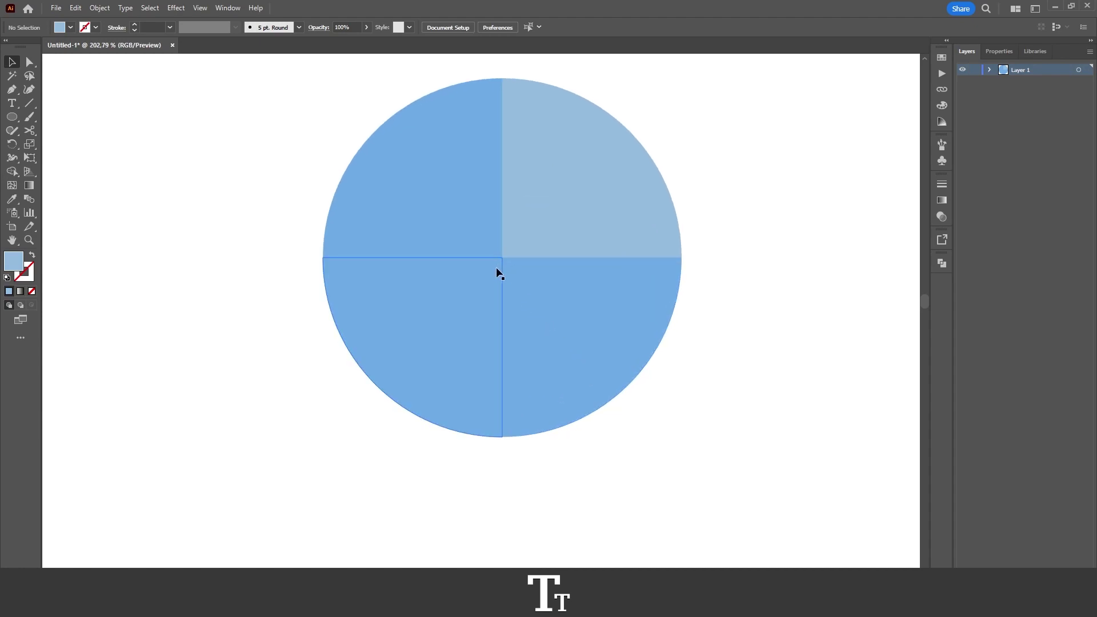
pyautogui.moveTo(495, 266); pyautogui.dragTo(483, 276)
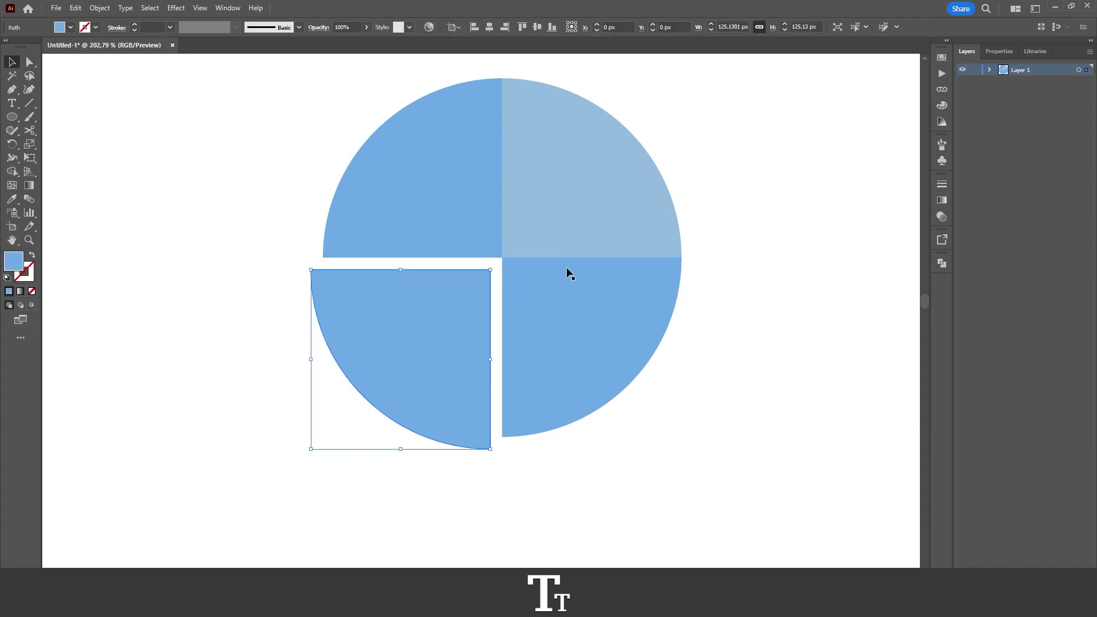
pyautogui.click(686, 148)
pyautogui.scroll(-3, 668, 148)
pyautogui.scroll(2, 609, 149)
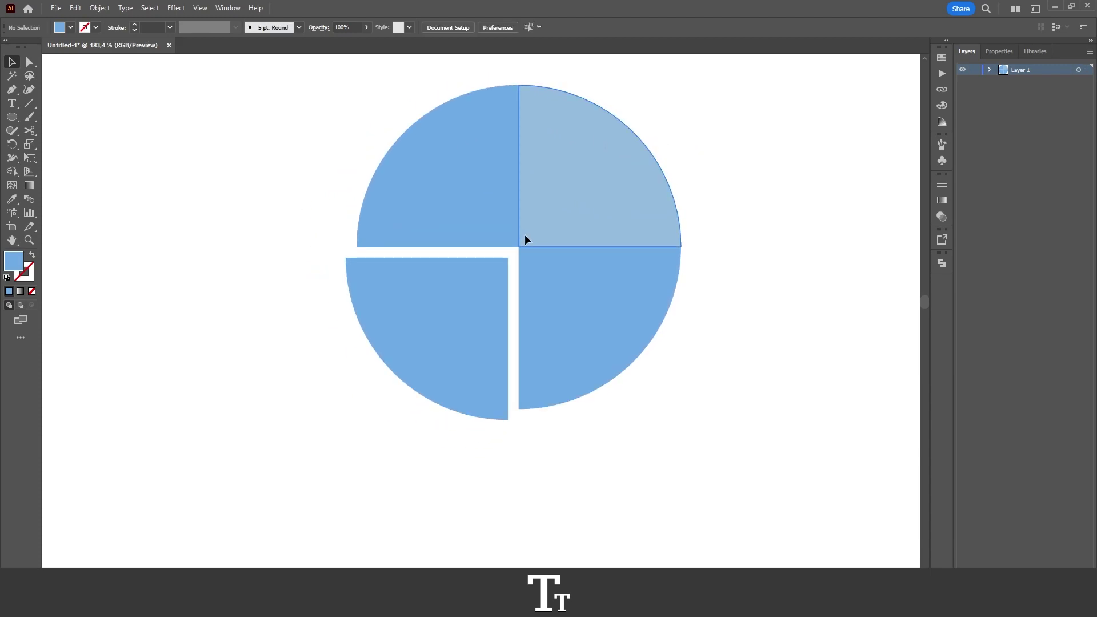
pyautogui.moveTo(525, 235); pyautogui.dragTo(534, 225)
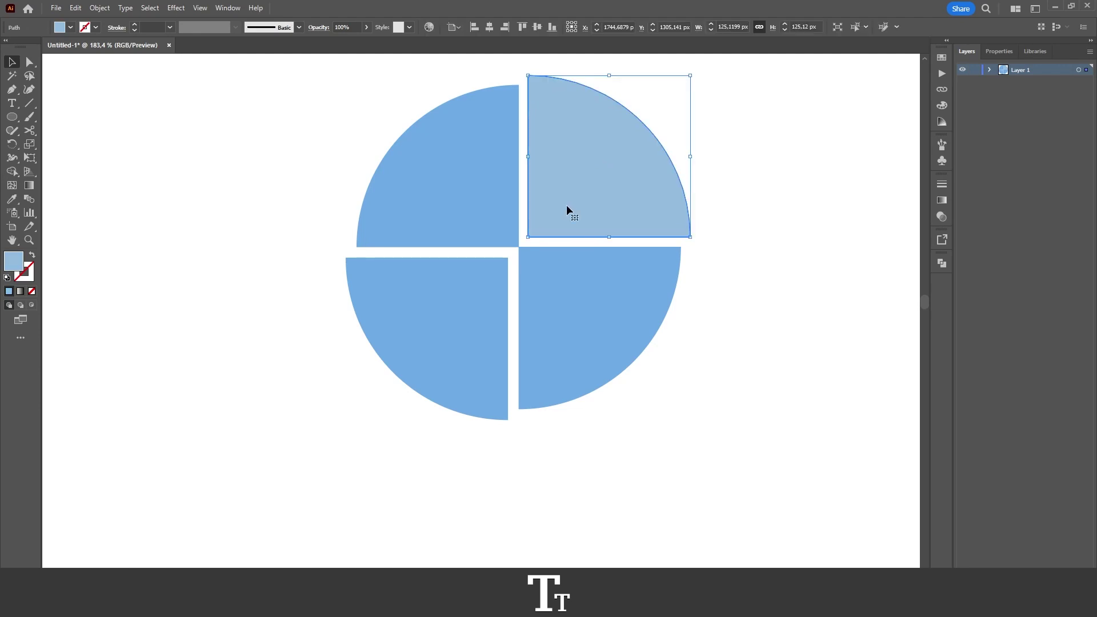
pyautogui.scroll(2, 600, 196)
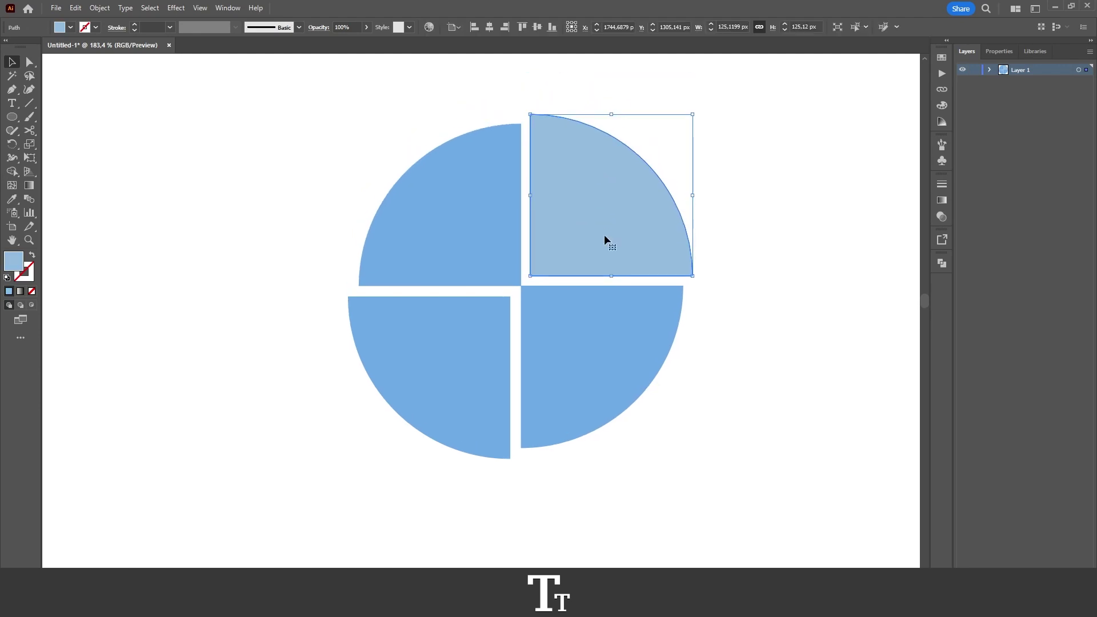
pyautogui.click(708, 309)
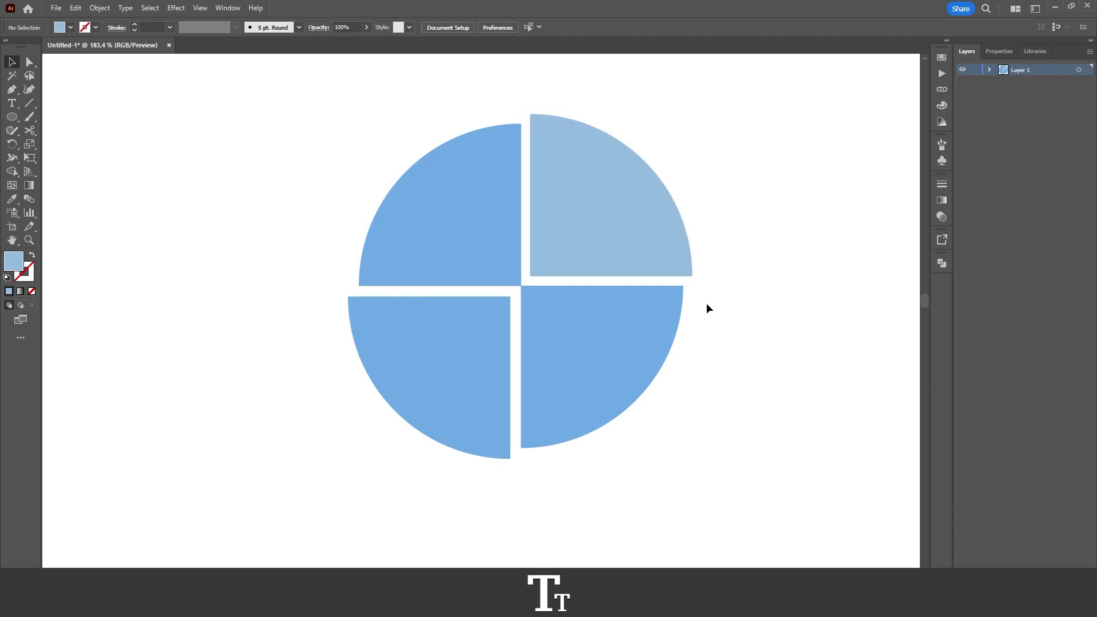
# Undo the pulled-apart quarters, then eyedrop the top-right's light blue onto the bottom-left quarter.
pyautogui.hotkey('ctrl', 'z')
pyautogui.hotkey('ctrl', 'z')
pyautogui.hotkey('ctrl', 'z')
pyautogui.hotkey('ctrl', 'z')
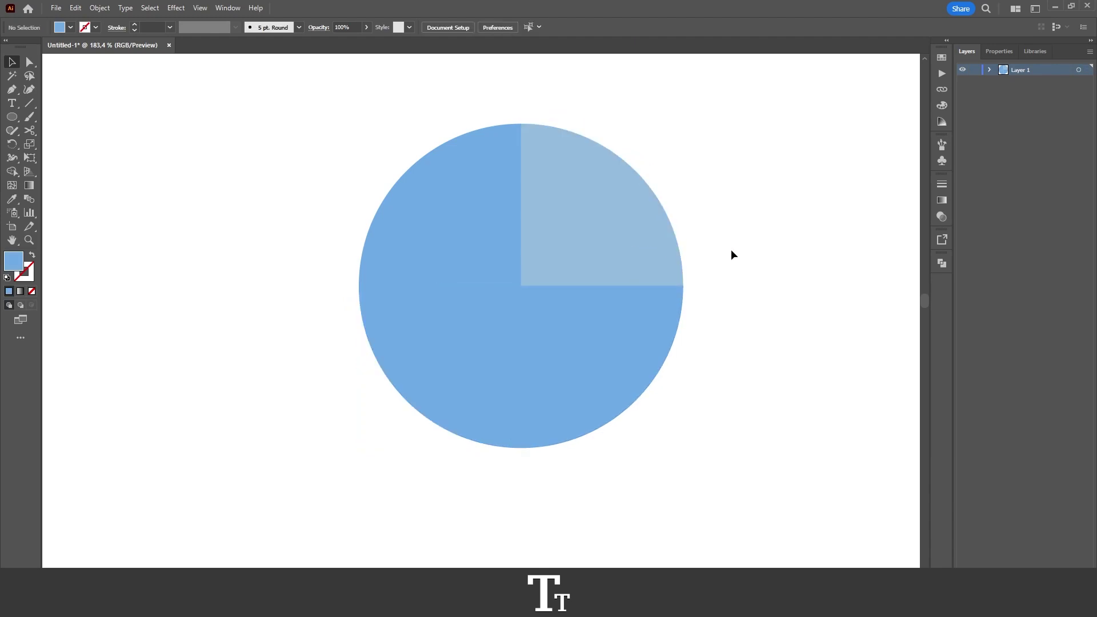
pyautogui.click(647, 254)
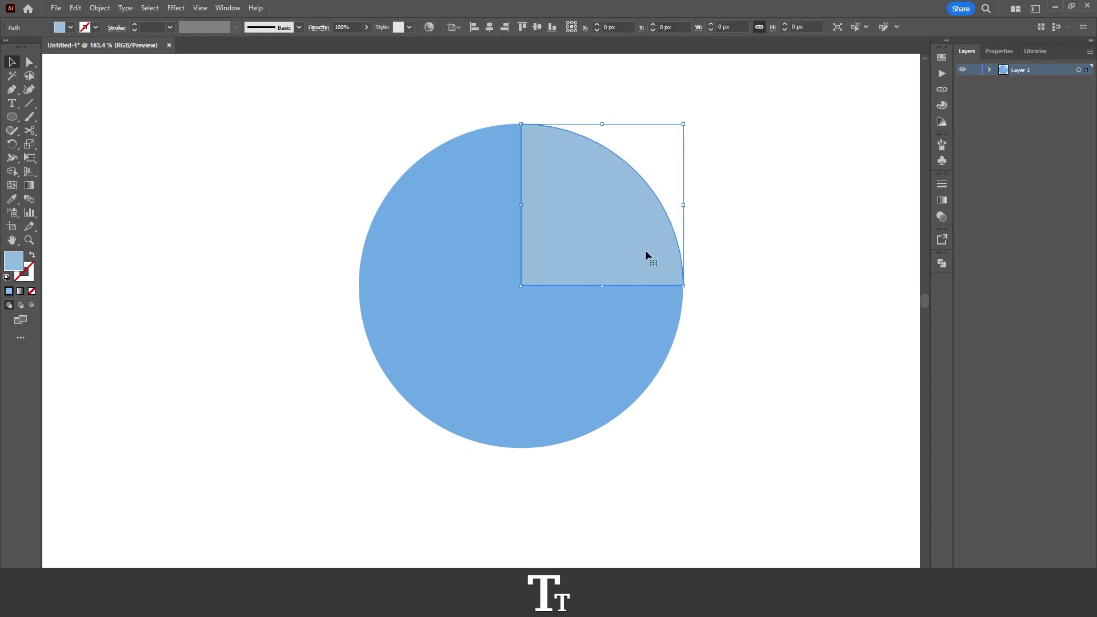
pyautogui.click(504, 304)
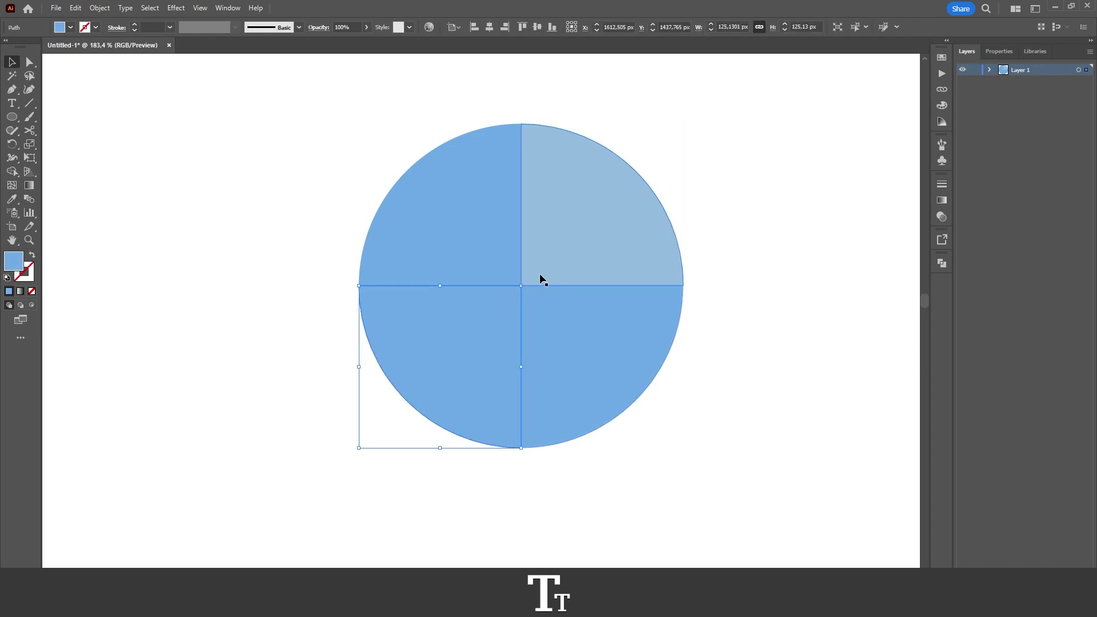
pyautogui.press('i')
pyautogui.click(548, 261)
pyautogui.press('v')
pyautogui.click(657, 167)
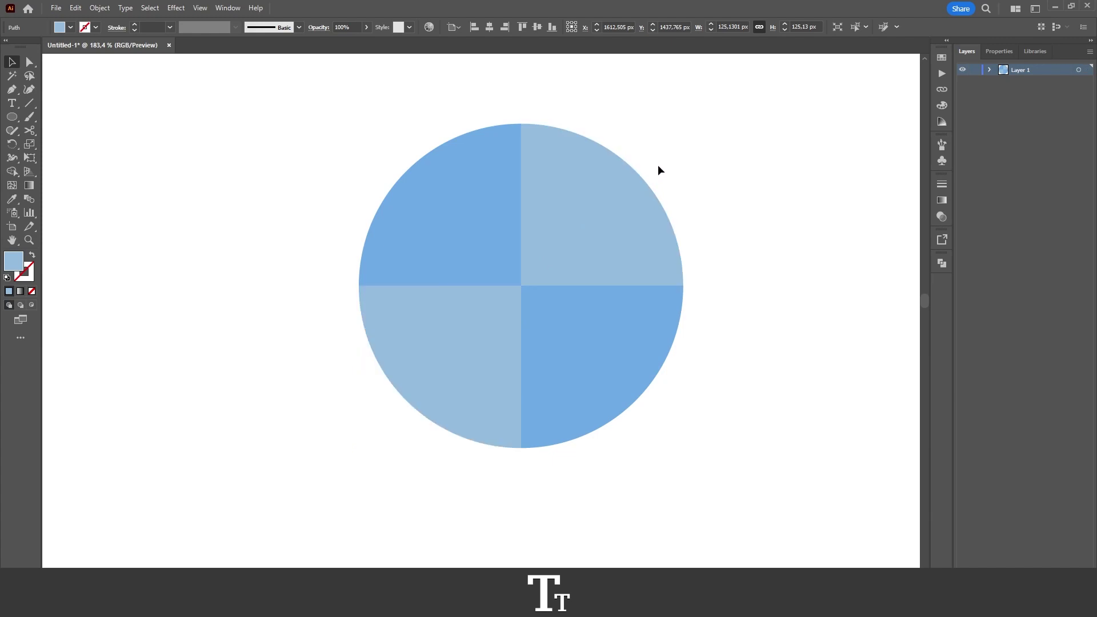